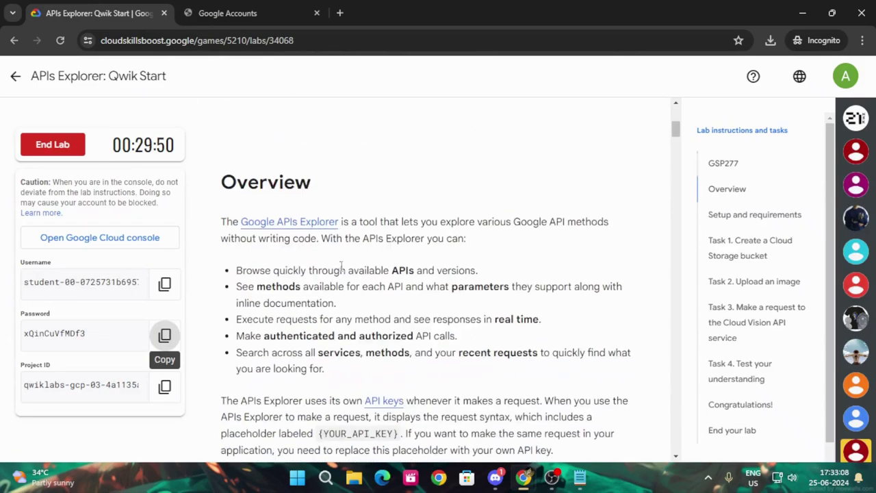
Find the Cloud Storage bucket task in the lab instructions and copy the lab's project ID.
scroll(448, 284, down, 10)
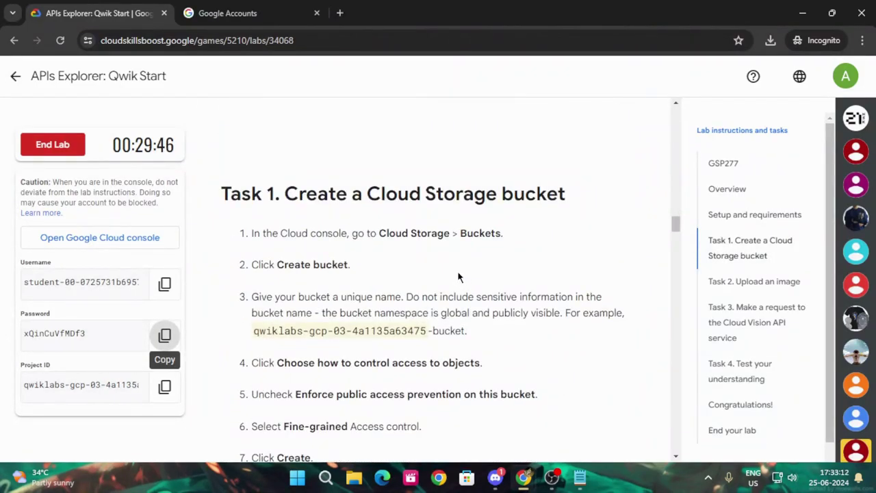
scroll(427, 263, down, 1)
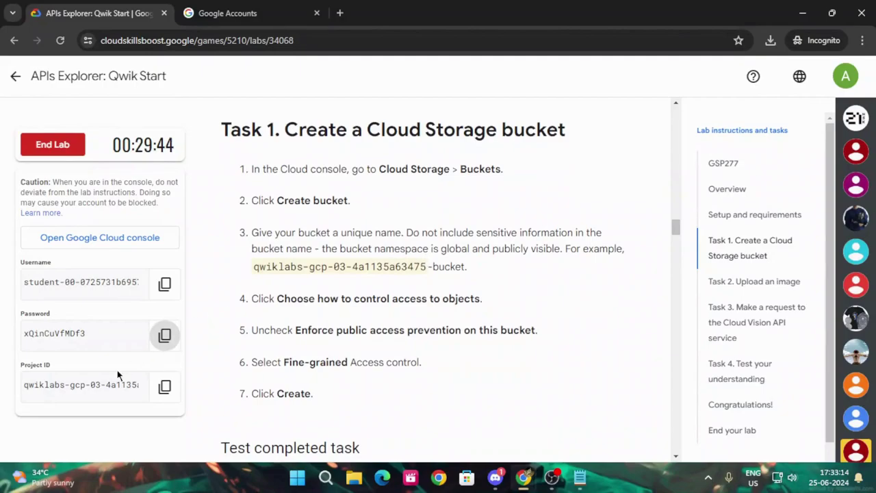
click(154, 399)
Acknowledge the new student account notice and agree to the Google Cloud terms of service.
click(228, 13)
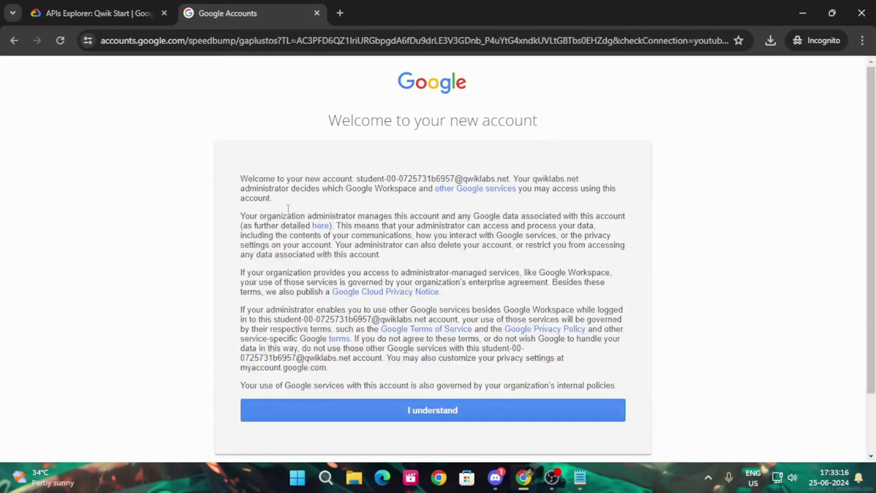
click(334, 410)
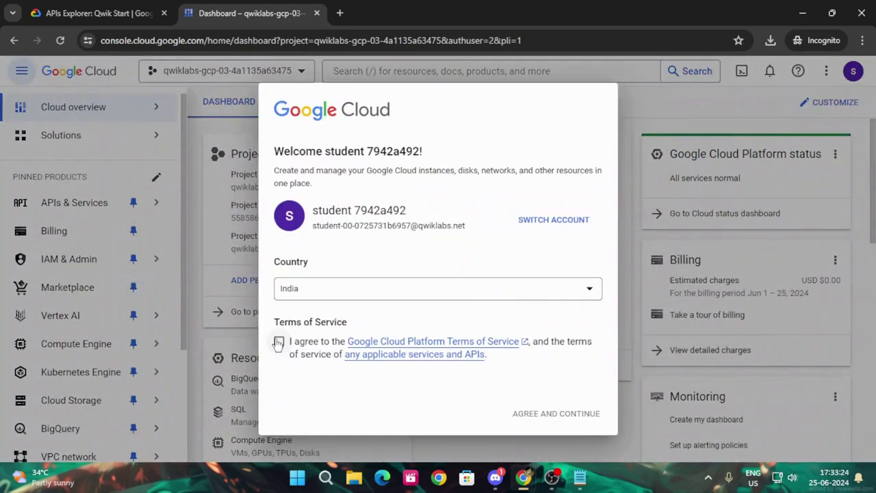
click(279, 341)
click(545, 420)
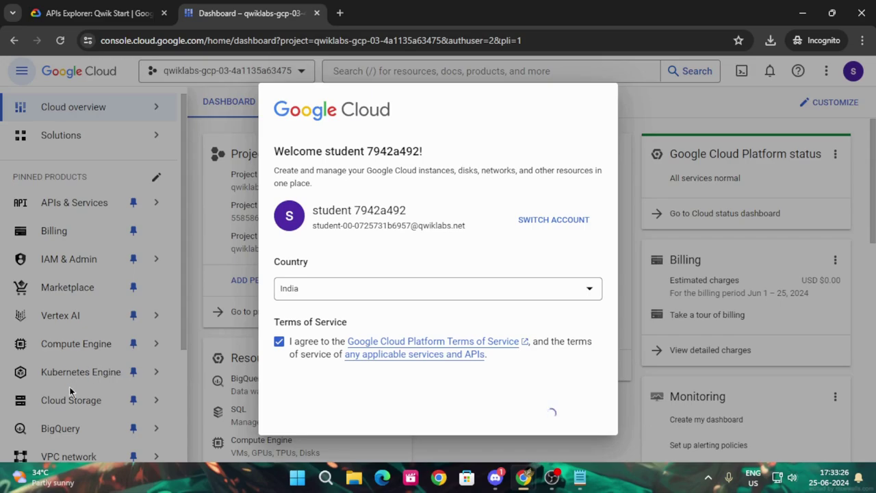
Open the Cloud Storage buckets page, dismiss the tutorial and start creating a bucket.
mouse_move(83, 404)
click(196, 357)
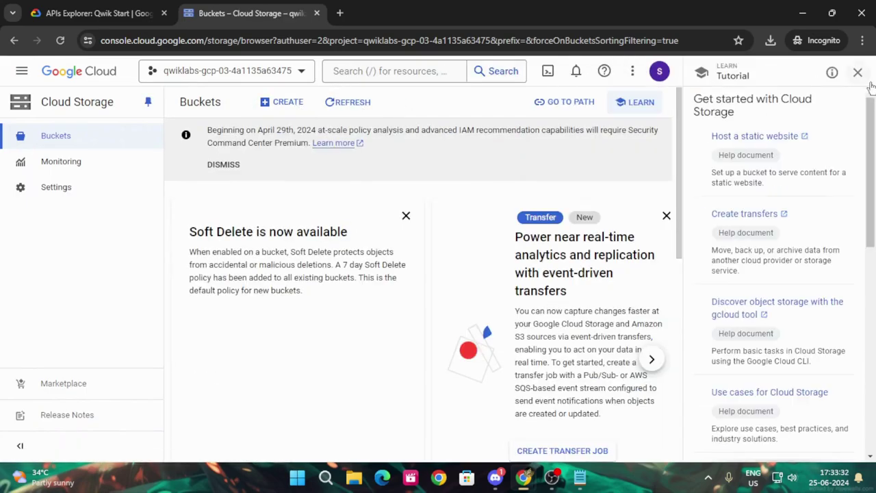
click(858, 71)
click(280, 103)
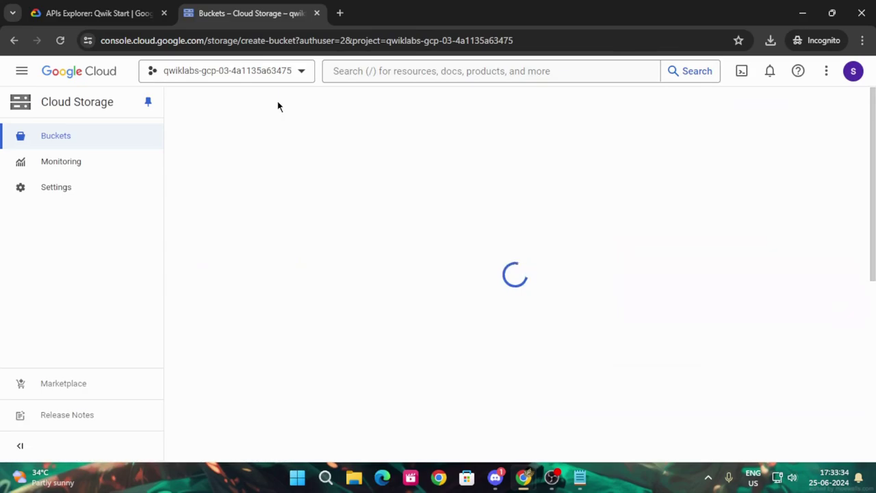
Name the bucket with the copied project ID, compare with the lab instructions and continue to the location settings.
click(282, 198)
key(ctrl+v)
click(103, 13)
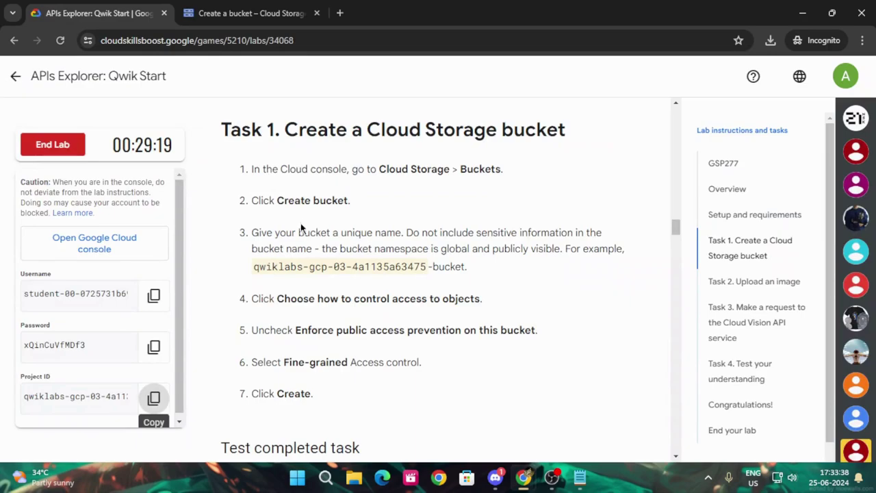
scroll(323, 230, down, 3)
scroll(319, 199, up, 2)
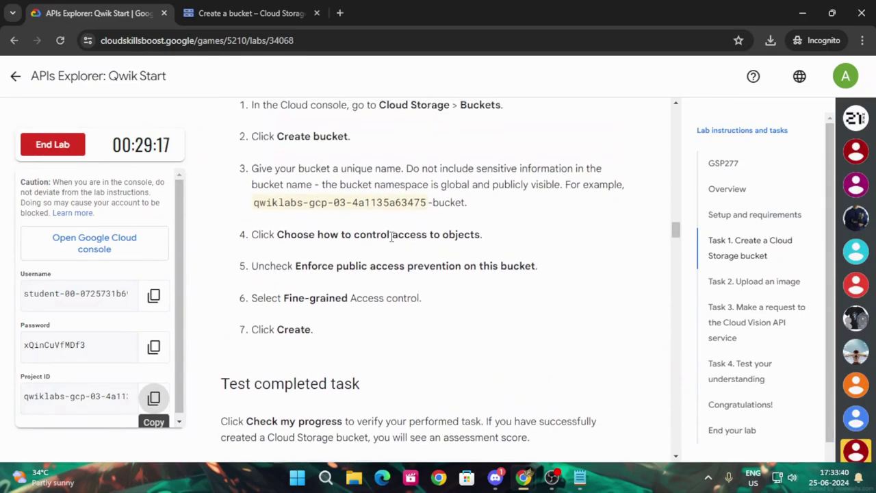
click(247, 13)
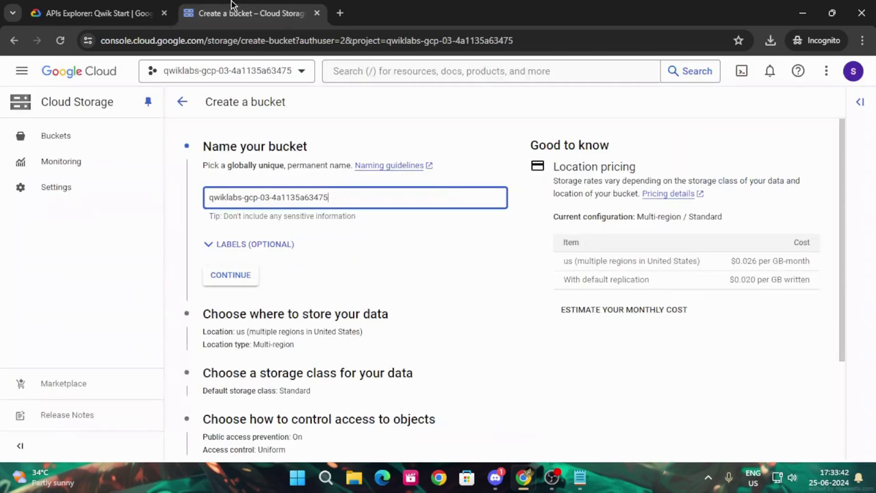
click(243, 277)
Accept the Multi-region location us (multiple regions in United States) for the bucket.
scroll(294, 292, down, 1)
click(88, 8)
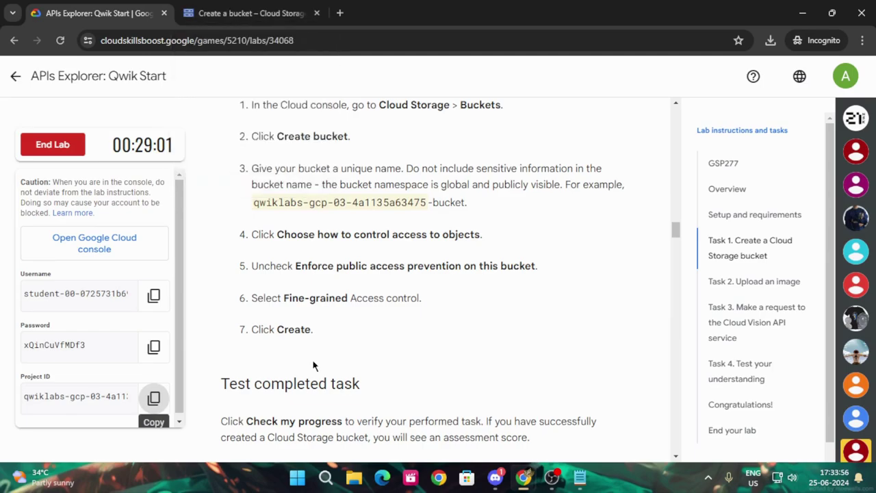
click(252, 13)
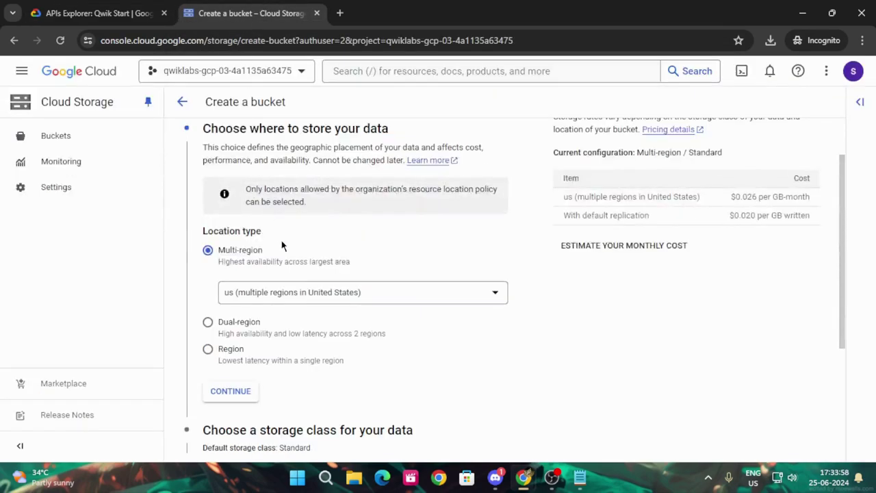
scroll(391, 333, down, 2)
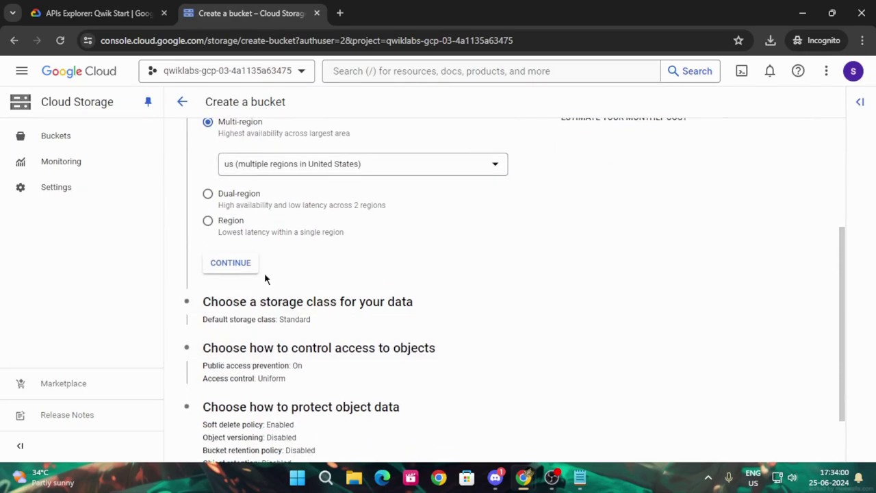
click(237, 262)
Keep Standard as the bucket's default storage class and continue to the object access settings.
scroll(361, 273, down, 2)
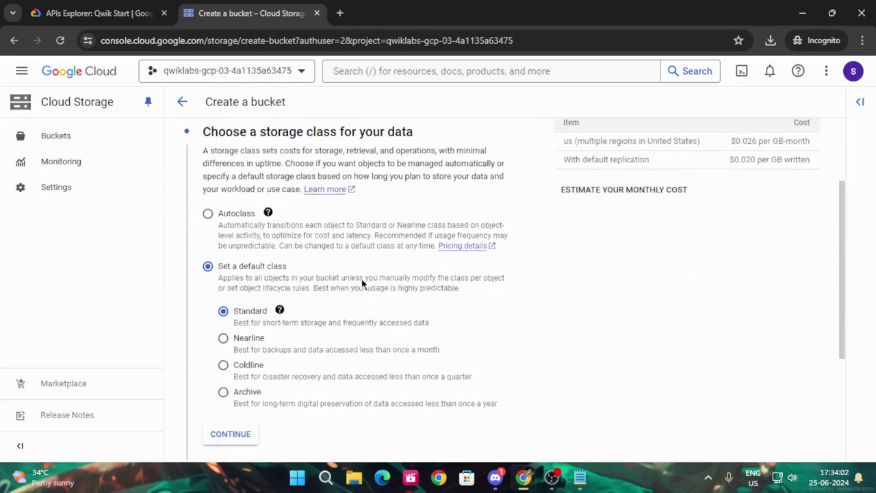
scroll(361, 296, down, 2)
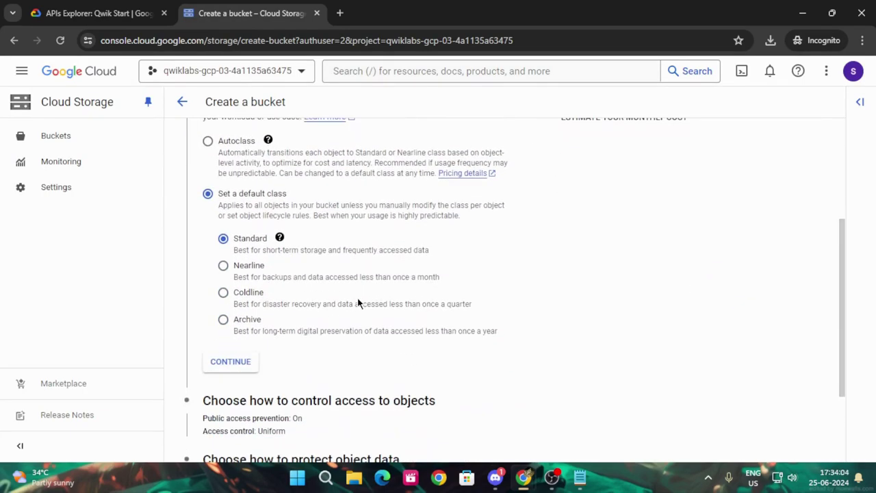
click(94, 12)
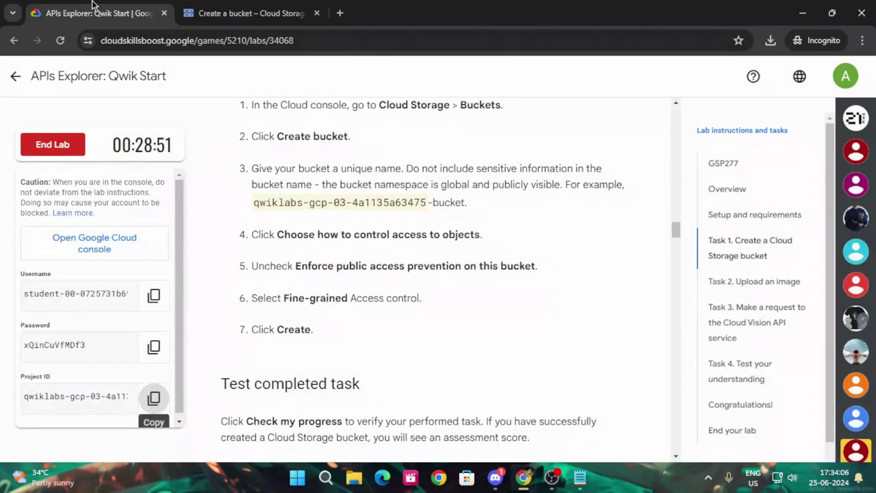
click(226, 8)
click(243, 367)
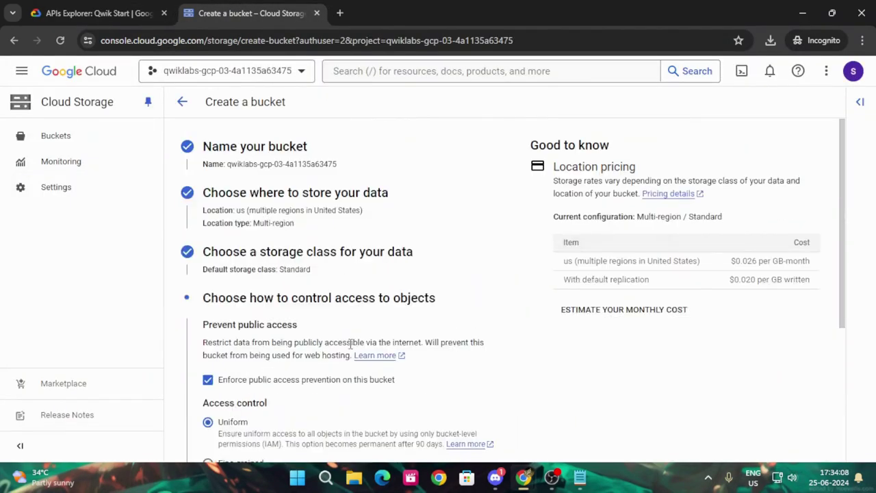
Turn off enforced public access prevention on the bucket and set its access control to Fine-grained.
scroll(350, 345, down, 2)
click(208, 252)
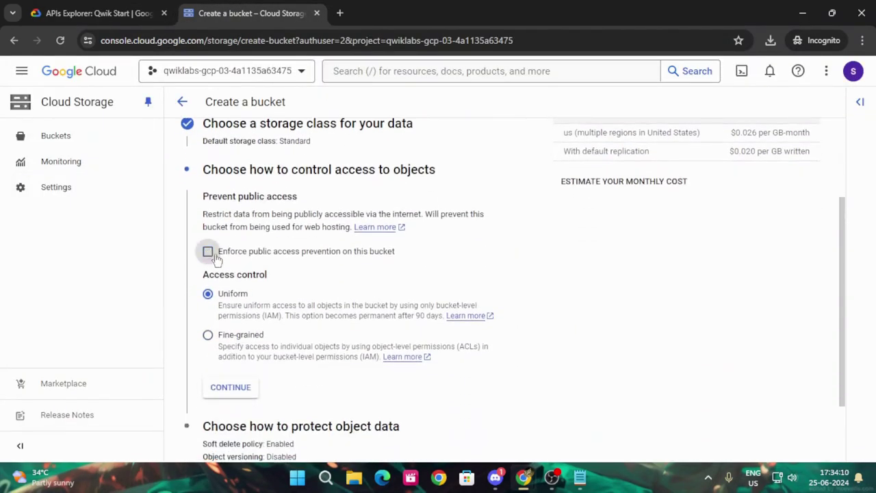
click(207, 334)
Compare the settings with the remaining Task 1 instructions and create the bucket.
click(109, 12)
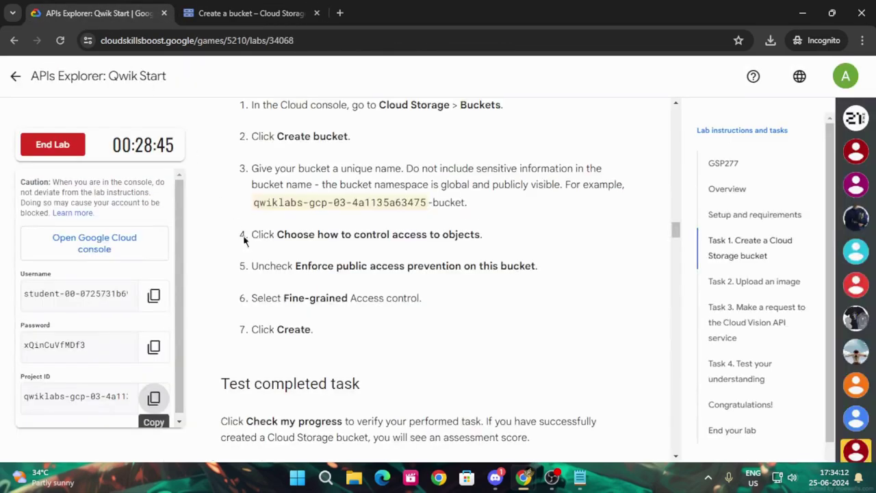
scroll(289, 329, down, 1)
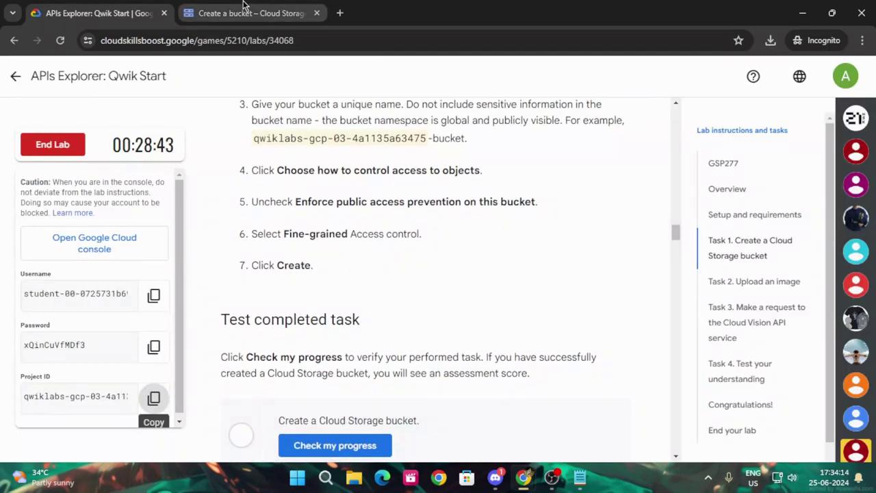
click(244, 11)
scroll(233, 397, down, 1)
click(217, 437)
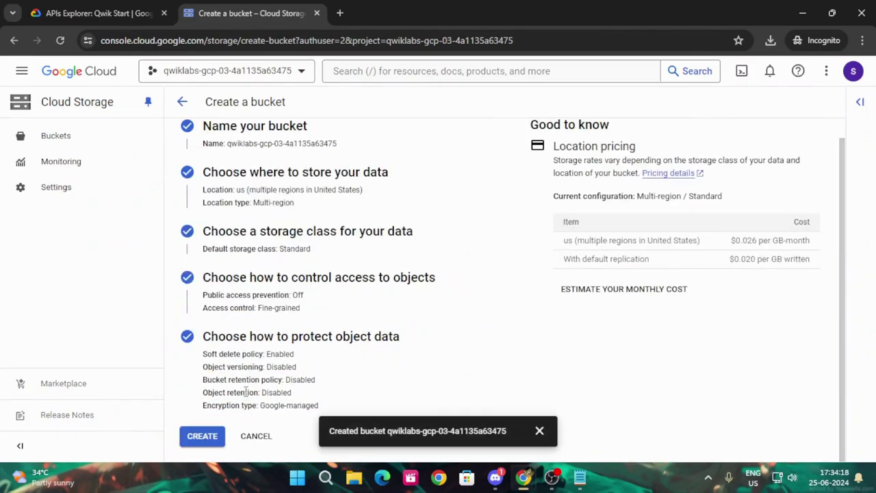
Check the lab progress for the Cloud Storage bucket task and go to the dog image in Task 2.
click(114, 11)
scroll(253, 272, down, 2)
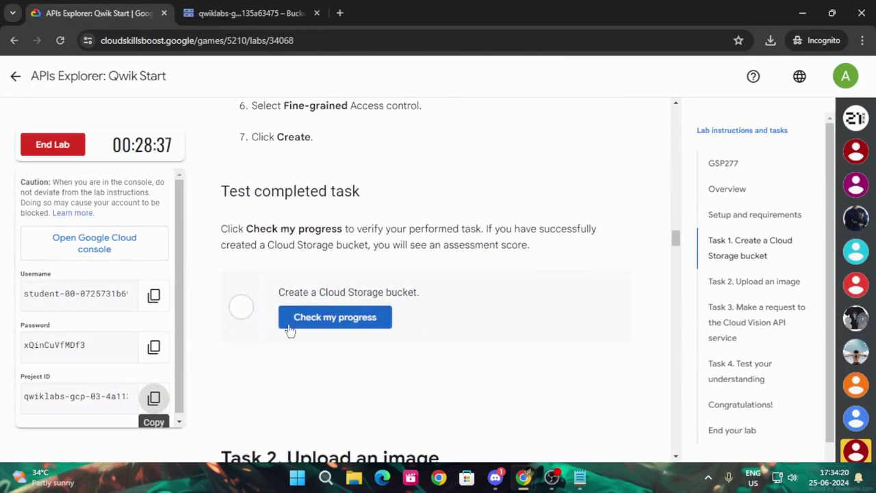
click(296, 326)
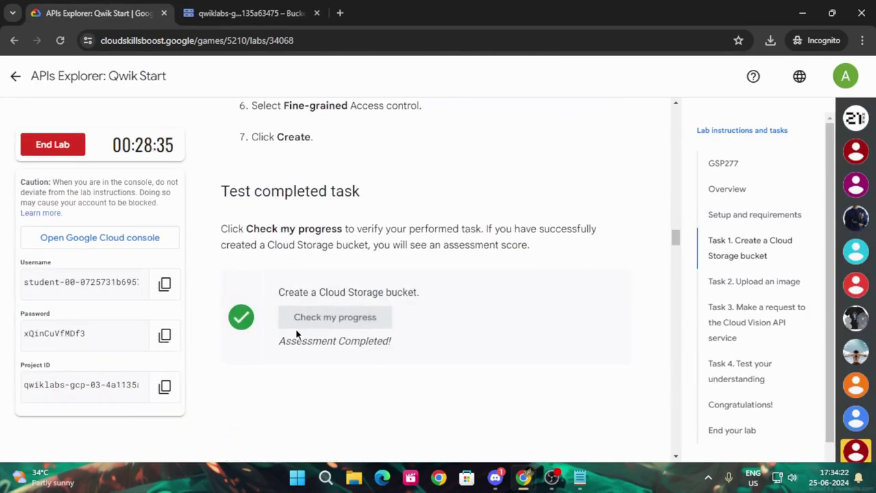
scroll(296, 334, down, 8)
scroll(338, 300, down, 1)
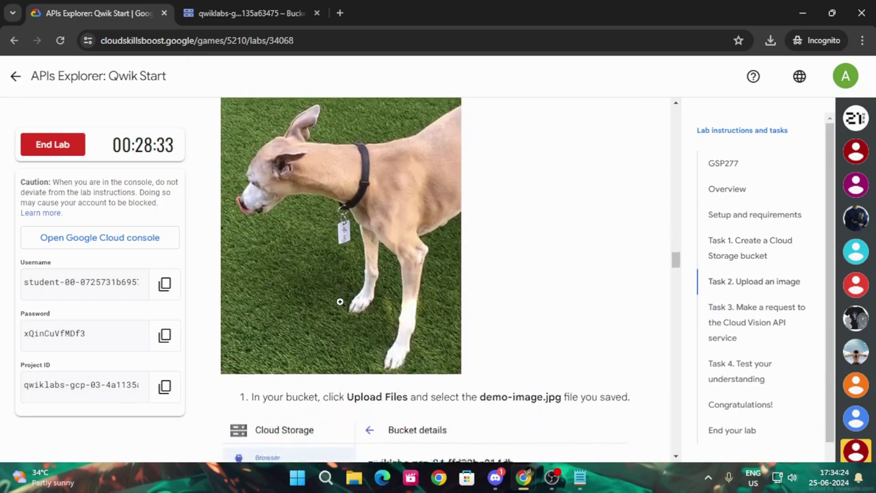
scroll(339, 299, up, 1)
right_click(350, 289)
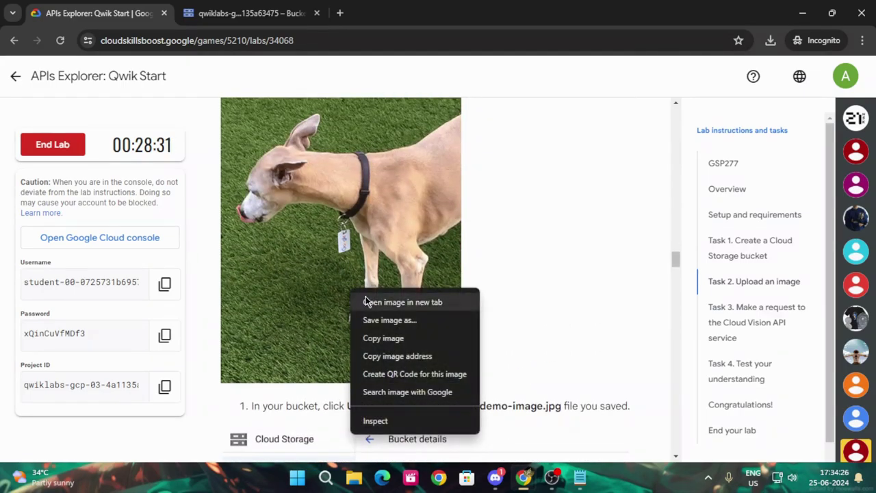
click(378, 320)
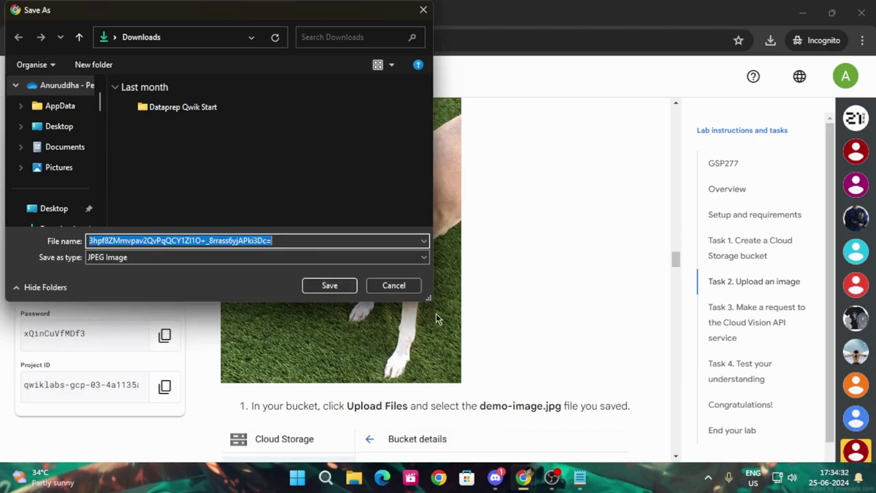
click(393, 285)
Copy the file name demo-image.jpg from the first upload instruction in Task 2.
scroll(444, 381, down, 1)
scroll(443, 382, down, 1)
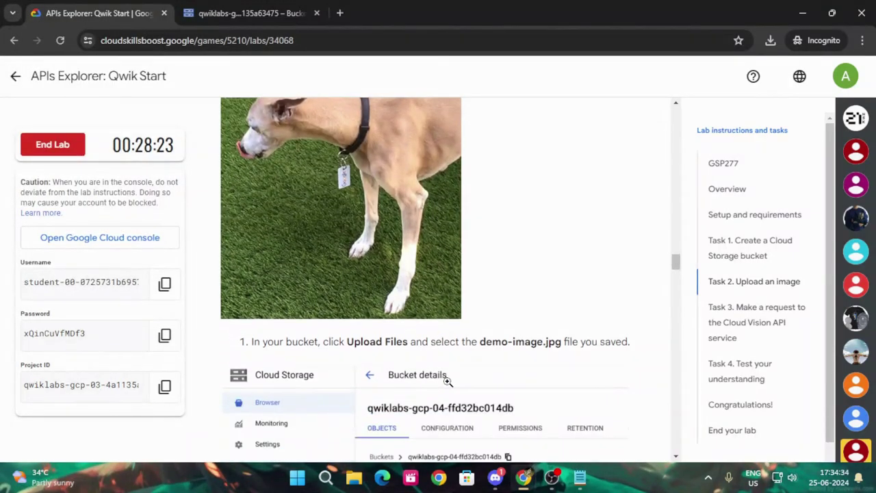
drag(482, 341, 558, 352)
click(503, 365)
drag(482, 342, 561, 346)
key(ctrl+c)
Save the dog image from the lab page to Downloads as demo-image.jpg.
click(322, 199)
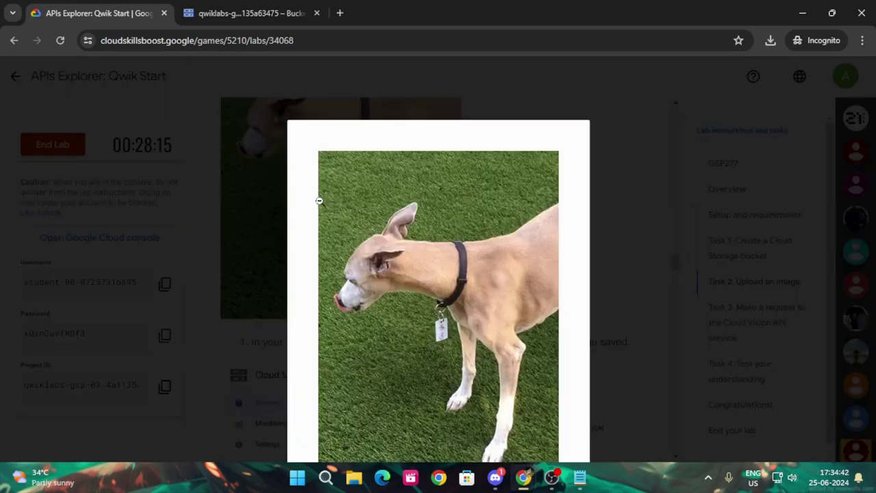
click(579, 215)
right_click(376, 214)
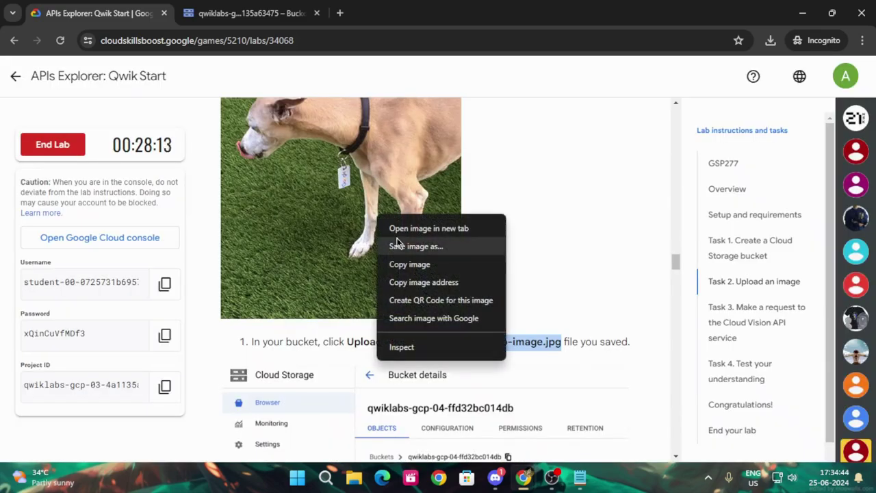
click(402, 249)
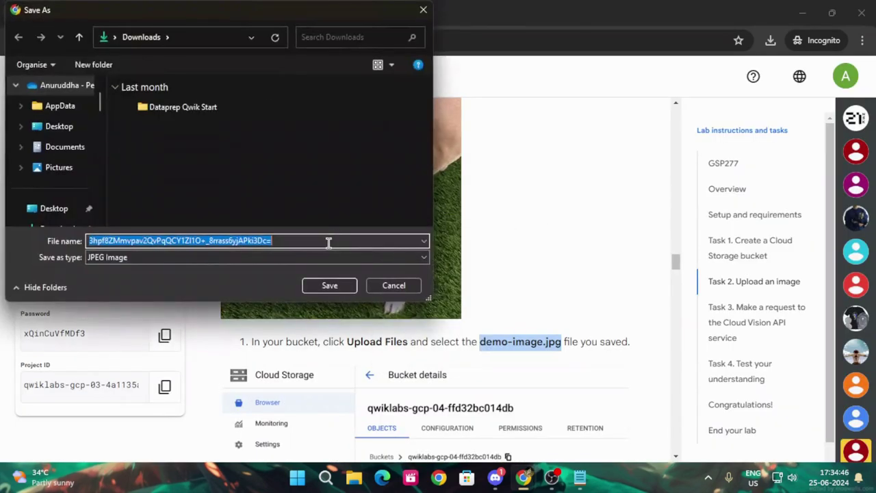
key(BackSpace)
key(ctrl+v)
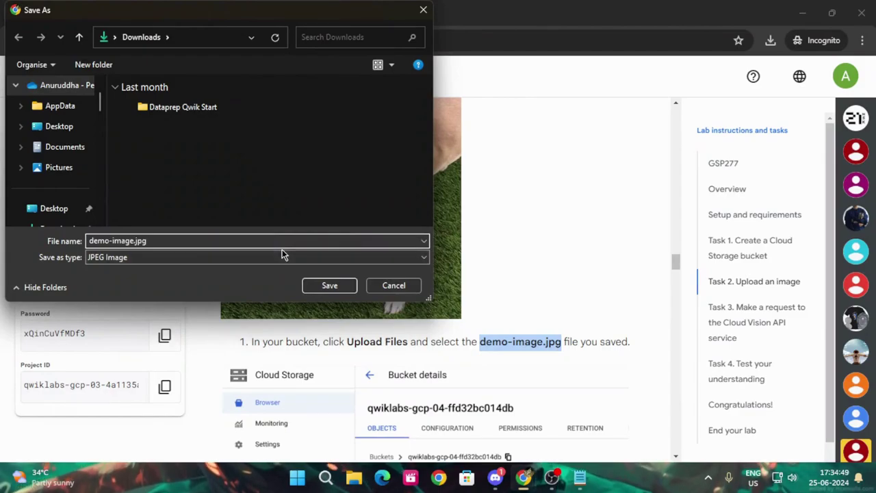
click(323, 283)
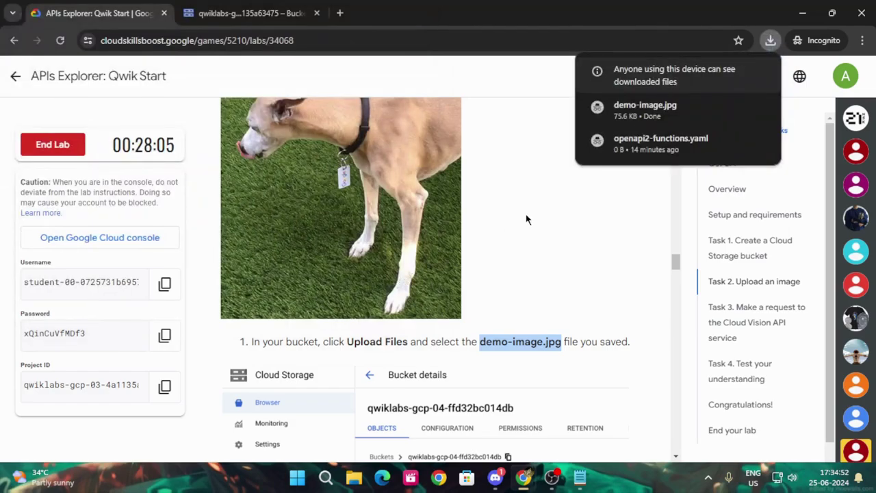
scroll(380, 303, up, 3)
scroll(379, 303, down, 3)
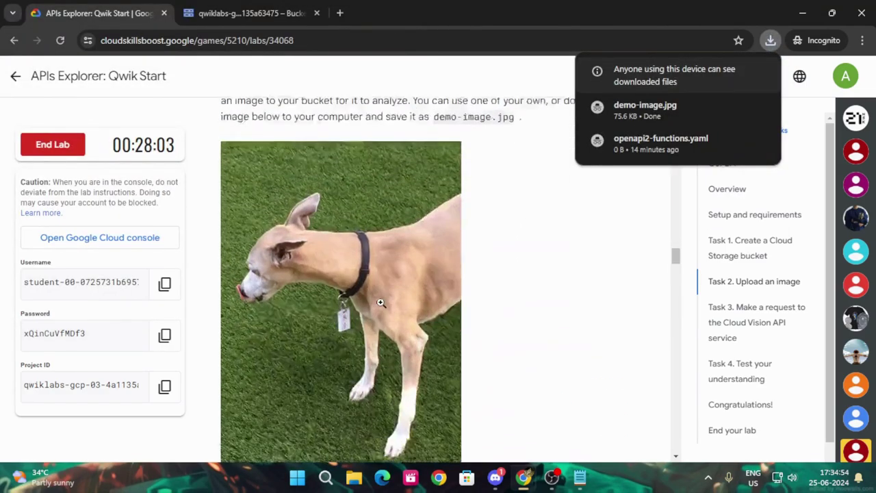
scroll(380, 303, up, 3)
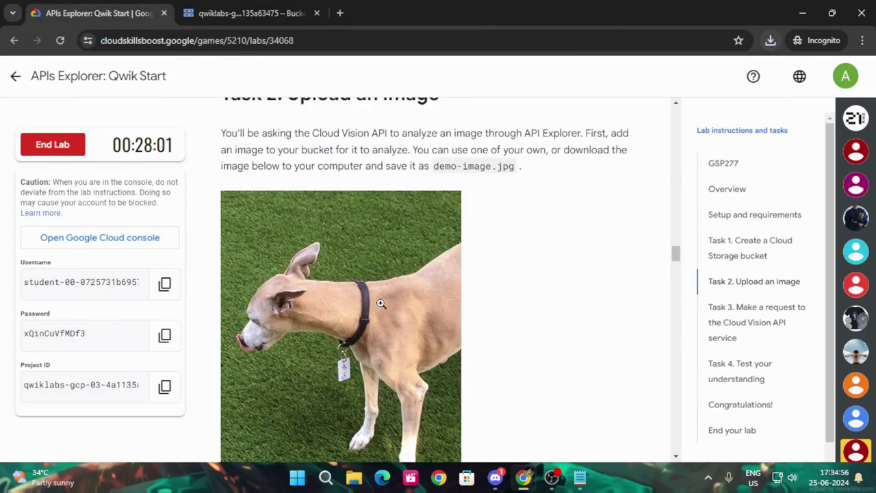
Upload demo-image.jpg from the Downloads folder to the newly created Cloud Storage bucket.
click(241, 8)
click(438, 274)
click(244, 107)
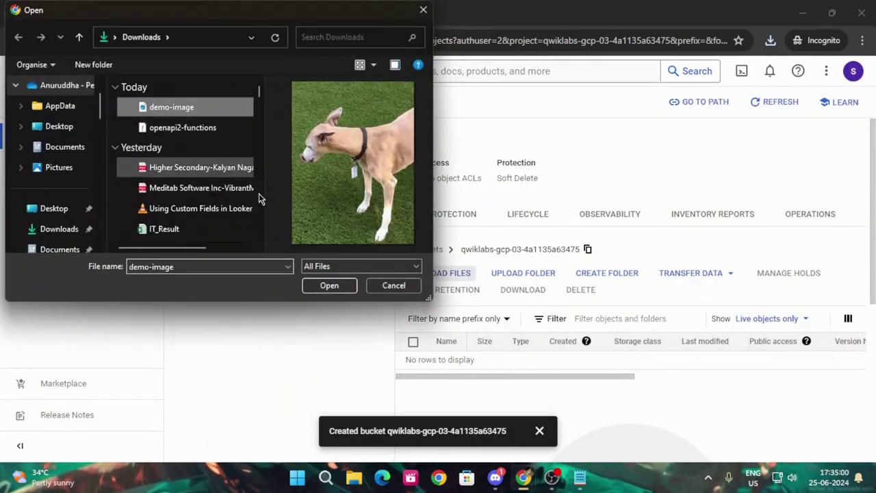
click(316, 286)
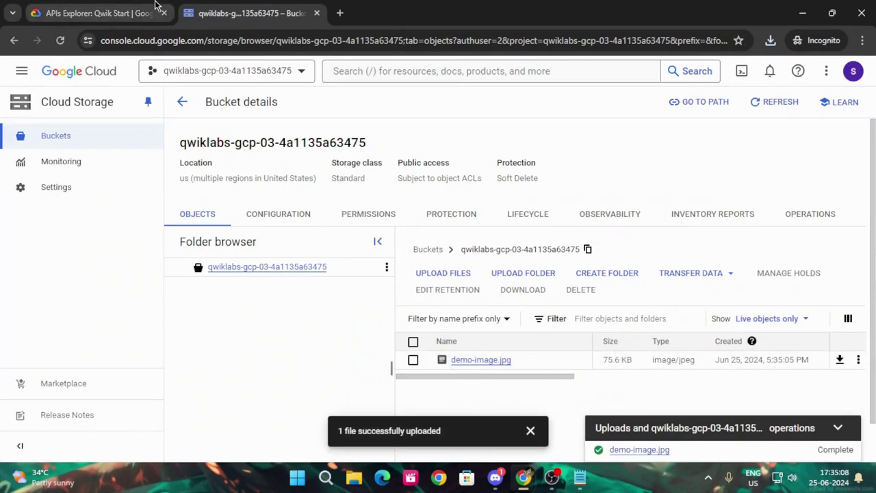
Check the lab progress for the task of uploading demo-image.jpg to a storage bucket.
click(123, 9)
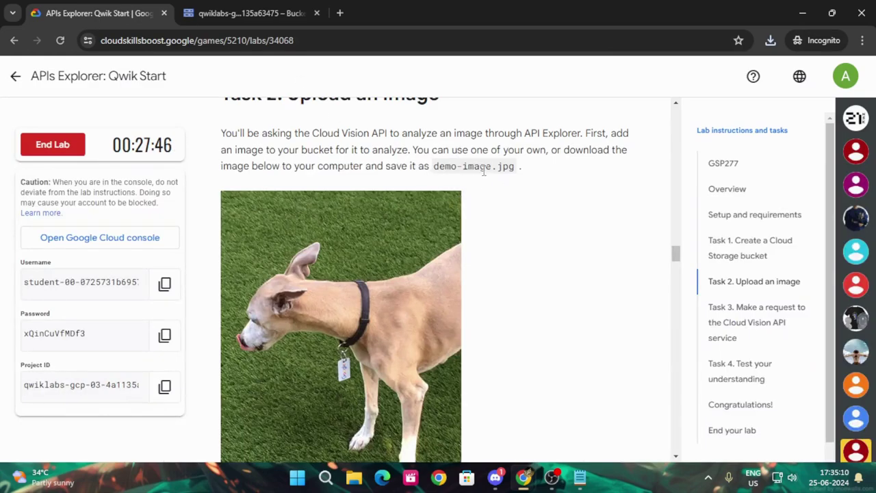
scroll(481, 172, down, 5)
click(232, 8)
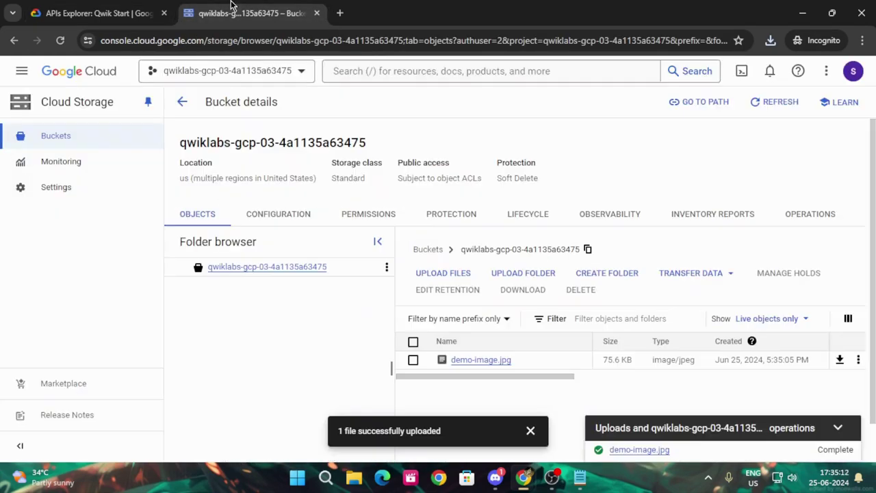
click(144, 13)
scroll(483, 357, down, 3)
scroll(483, 358, down, 2)
click(345, 332)
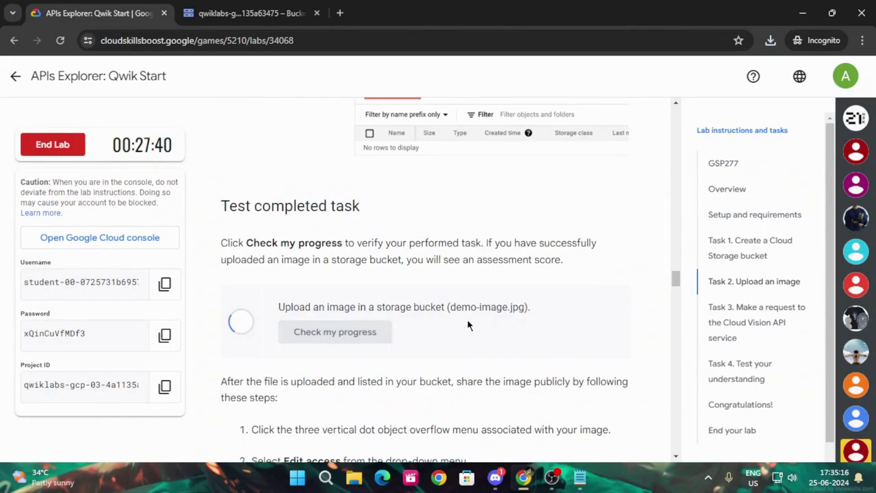
Following the public sharing instructions in Task 2, edit the access of demo-image.jpg in the bucket and add a permission entry.
scroll(467, 319, down, 3)
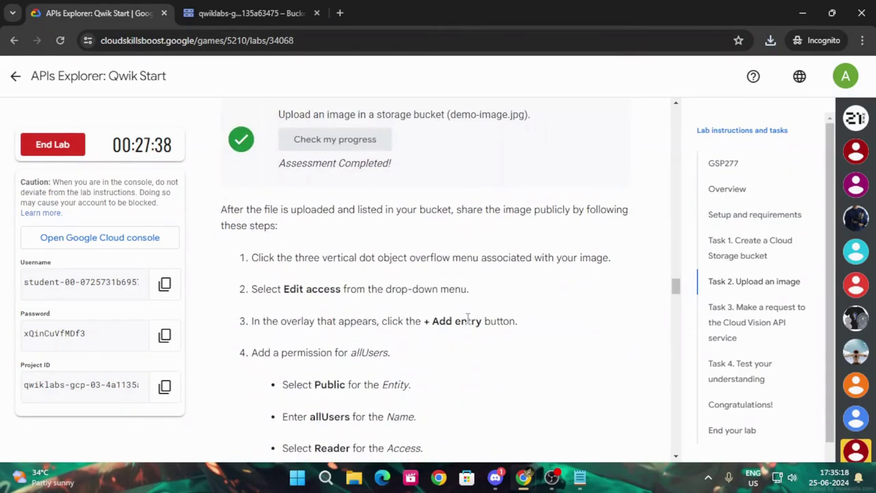
scroll(468, 319, down, 1)
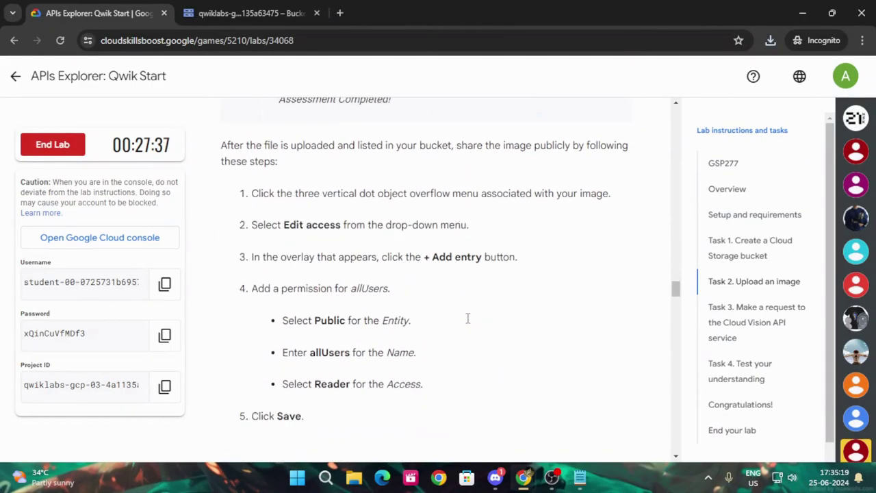
click(273, 15)
click(859, 359)
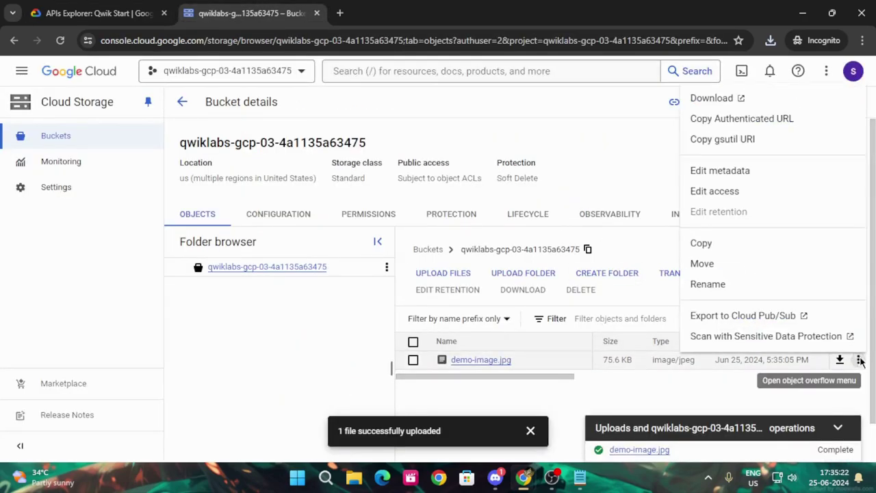
click(692, 196)
click(122, 7)
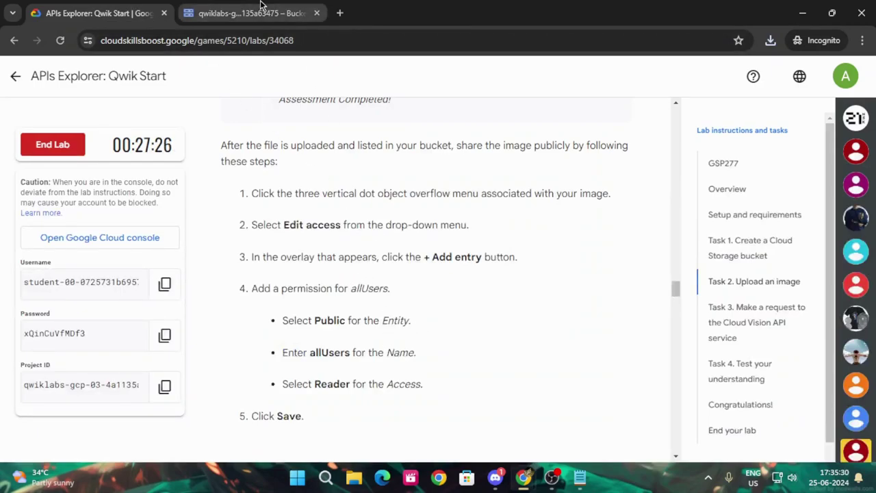
click(249, 10)
click(308, 352)
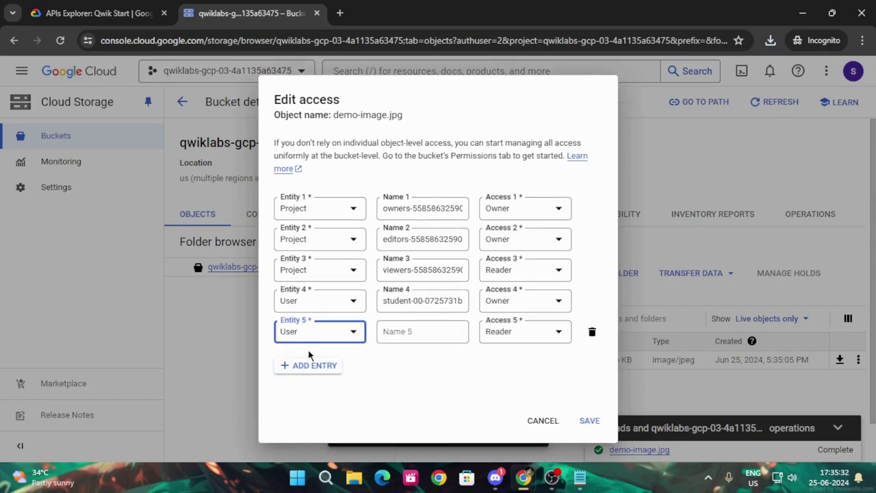
Set the new permission entry to entity Public, name allUsers and access Reader, checking it against the lab instructions, and save.
click(315, 332)
click(294, 421)
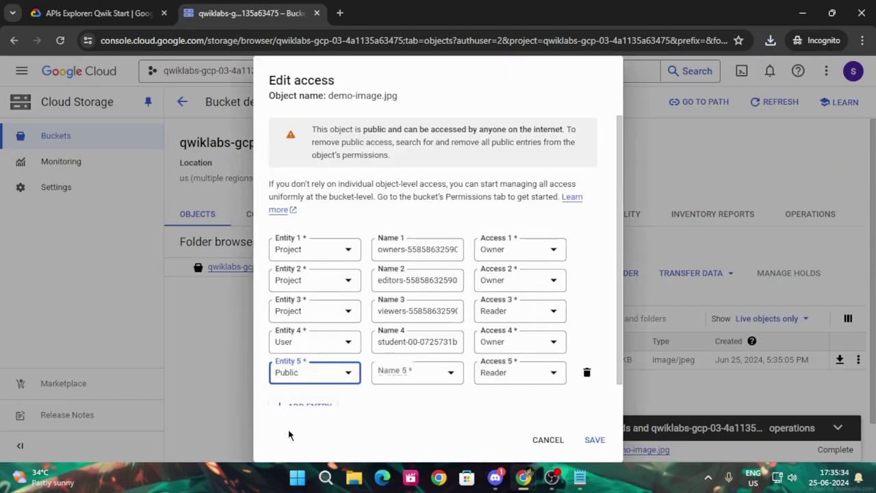
click(36, 7)
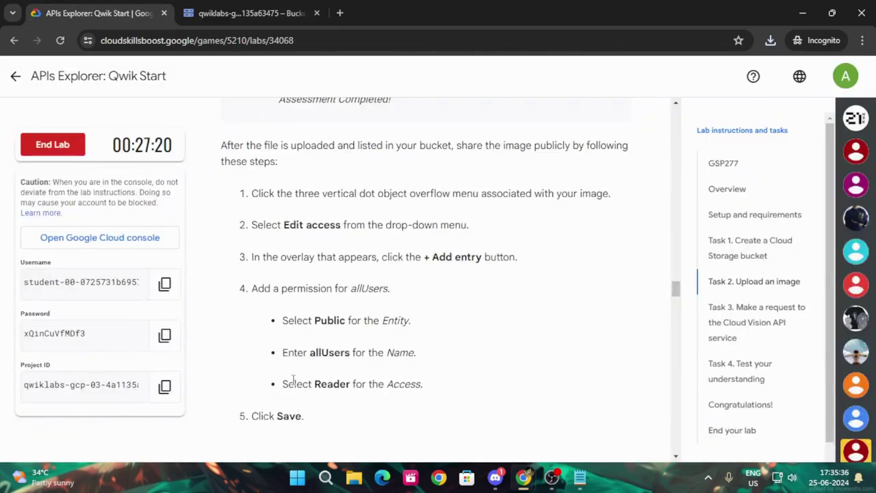
click(248, 12)
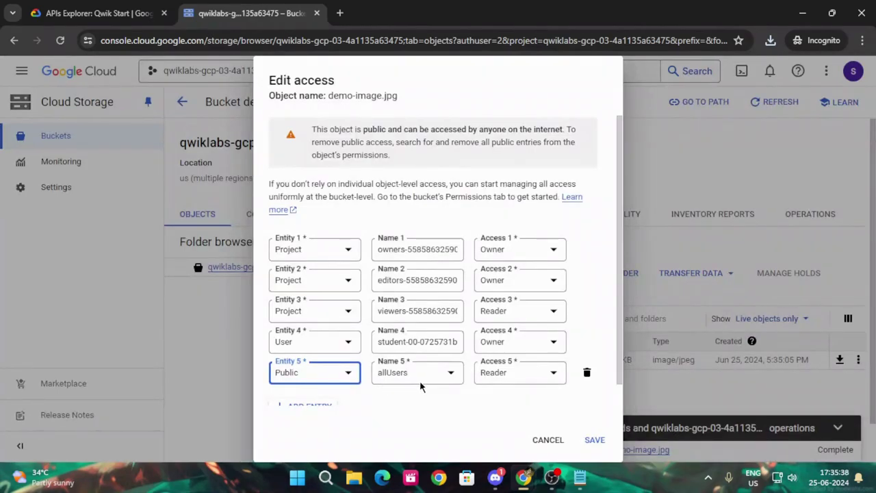
click(593, 440)
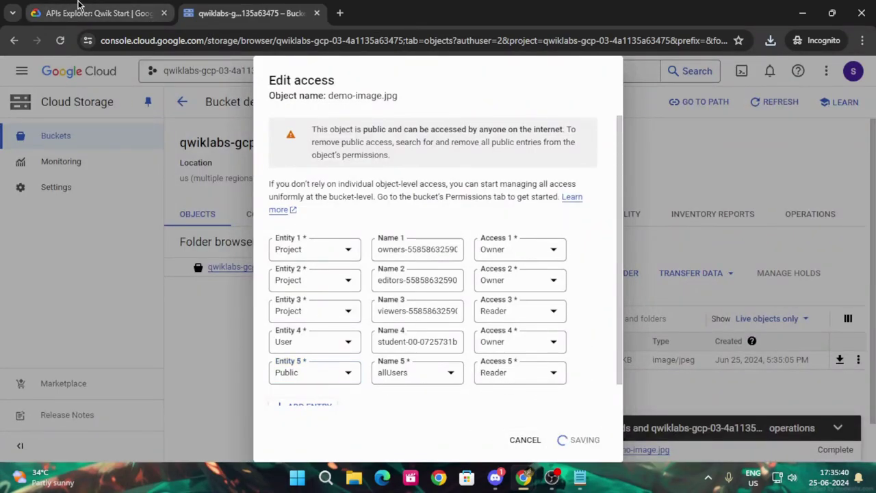
Check the lab progress for making the uploaded image publicly accessible.
click(103, 13)
scroll(406, 288, down, 5)
click(342, 275)
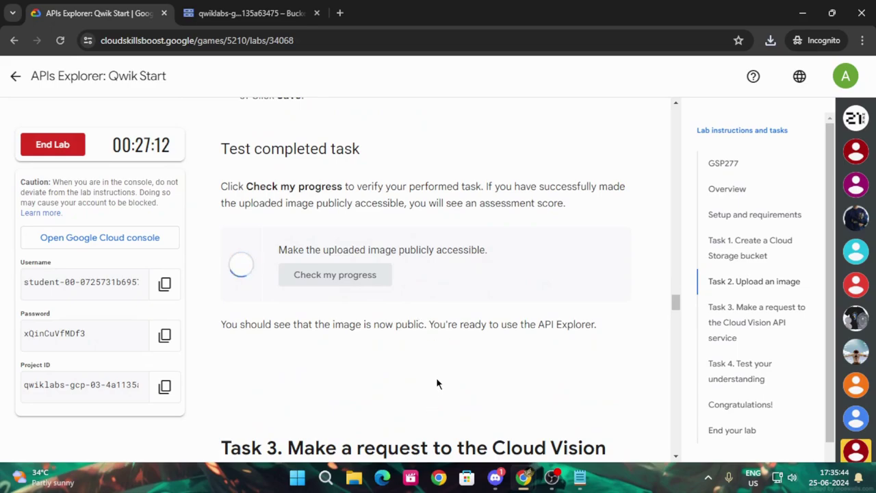
Copy the API name Cloud Vision API from the second instruction of Task 3.
scroll(436, 384, down, 3)
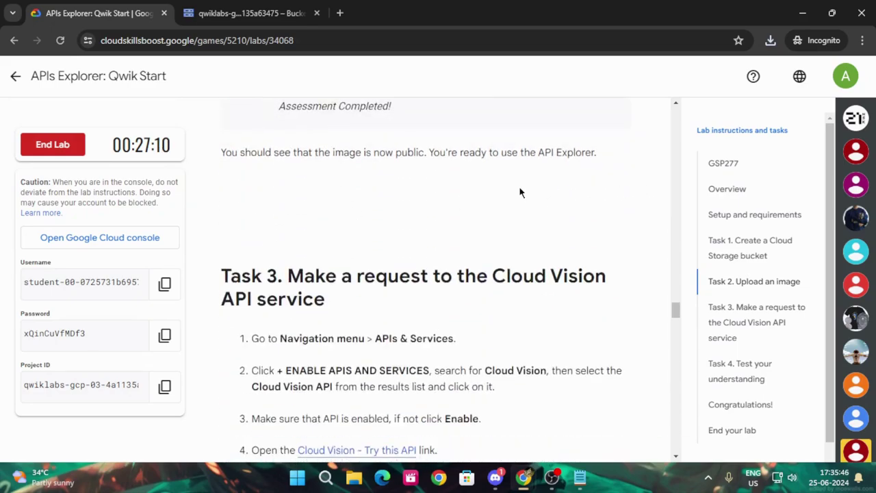
scroll(519, 191, down, 3)
scroll(490, 256, up, 1)
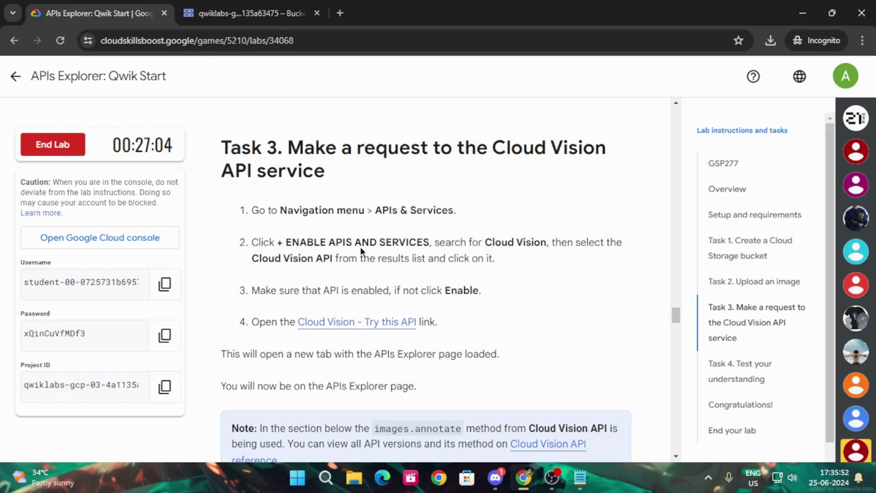
double_click(325, 259)
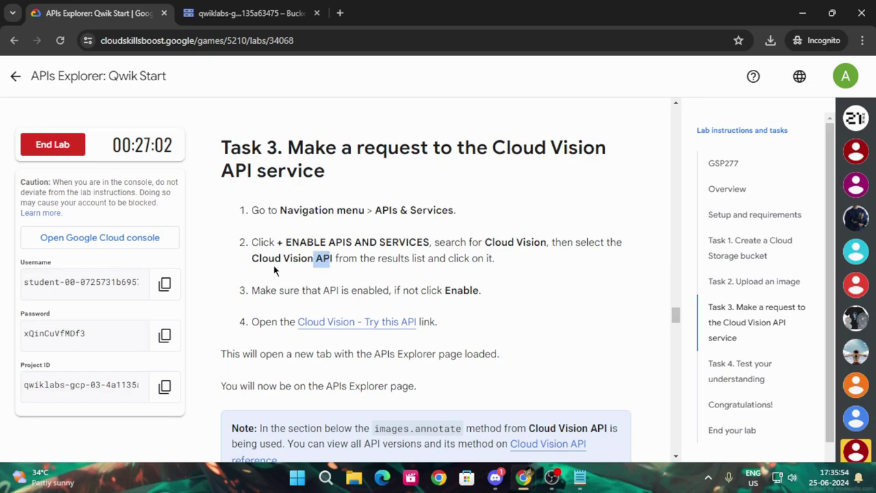
drag(248, 263, 335, 259)
key(ctrl+c)
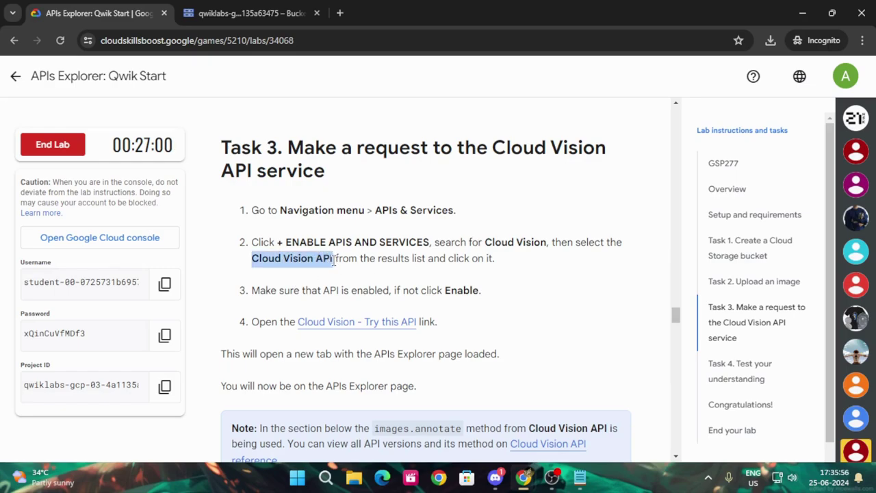
Search the console's API Library for Cloud Vision API and open its product page.
click(243, 14)
click(22, 73)
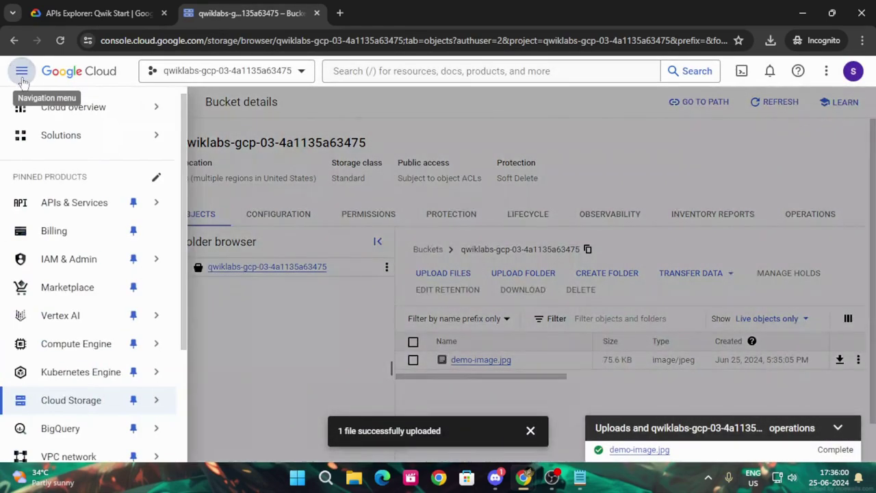
mouse_move(59, 203)
click(208, 226)
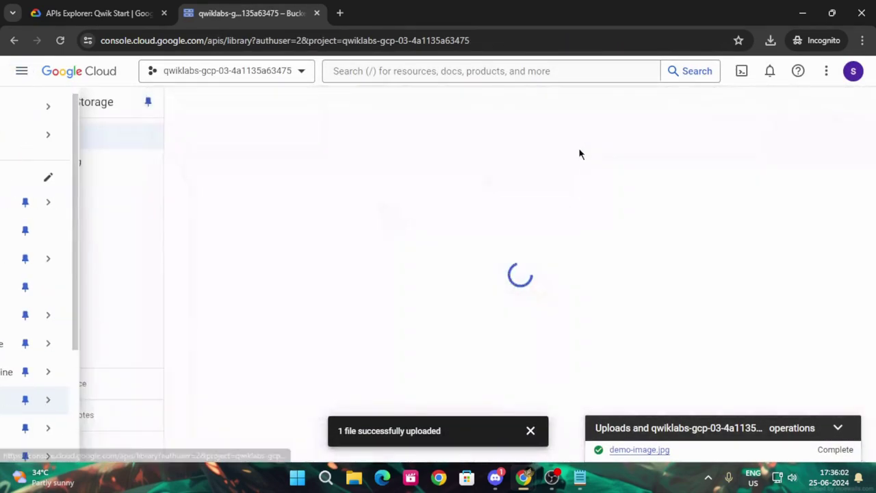
key(ctrl+v)
key(Return)
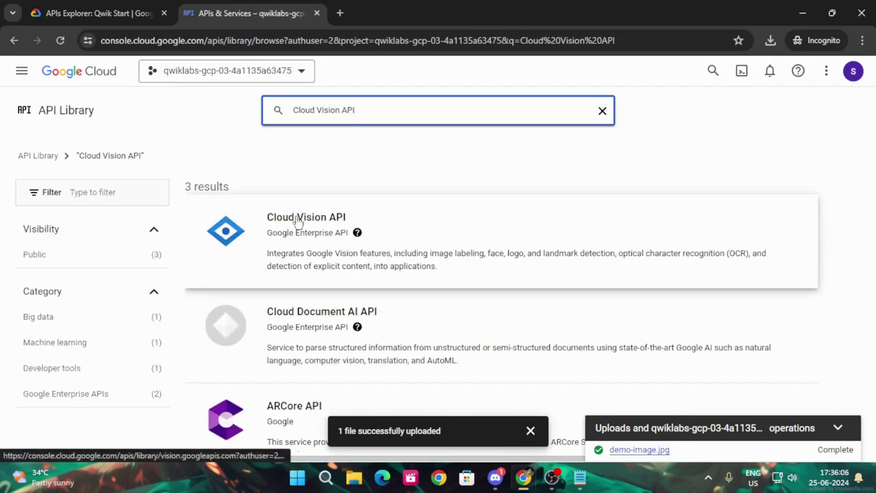
click(299, 220)
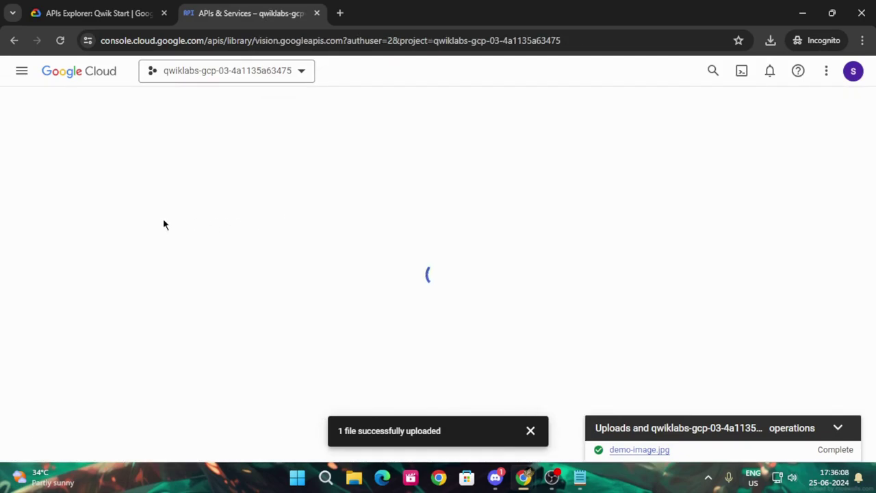
Look through the remaining Task 3 instructions and the Task 4 questions on the lab page for further progress checks.
click(96, 13)
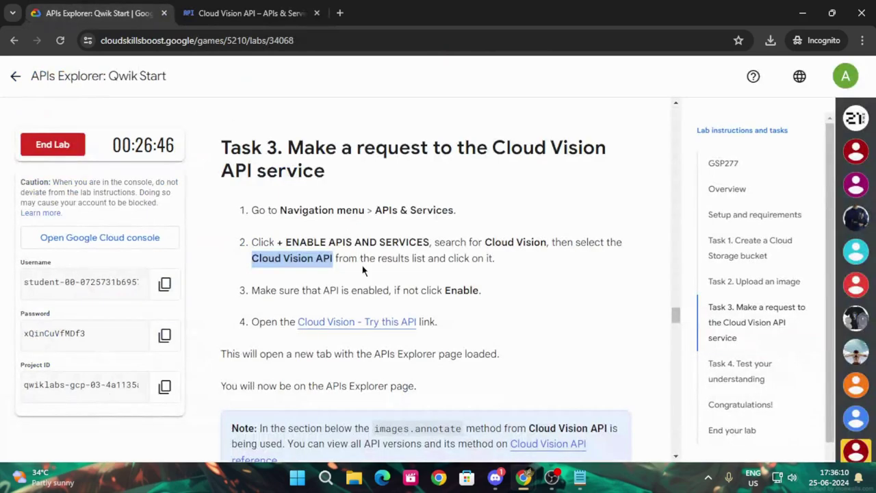
scroll(409, 296, down, 5)
scroll(415, 307, up, 1)
scroll(388, 339, down, 5)
scroll(387, 338, down, 20)
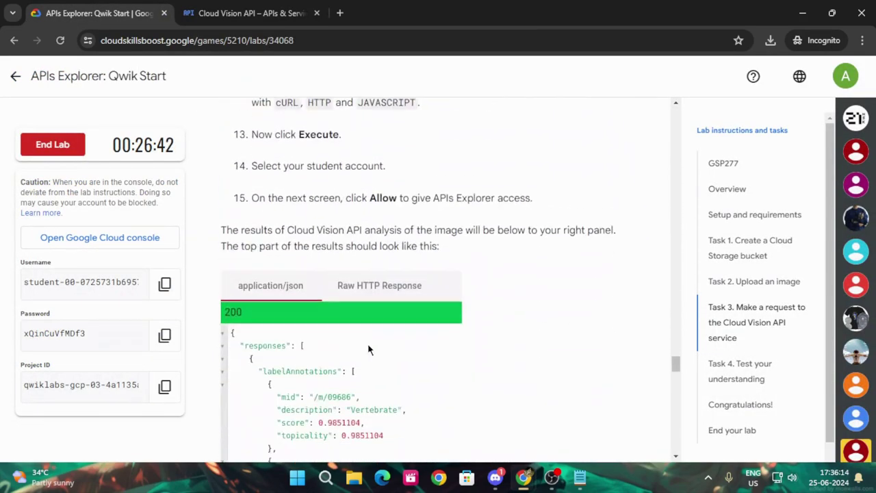
scroll(352, 362, down, 3)
scroll(328, 308, up, 3)
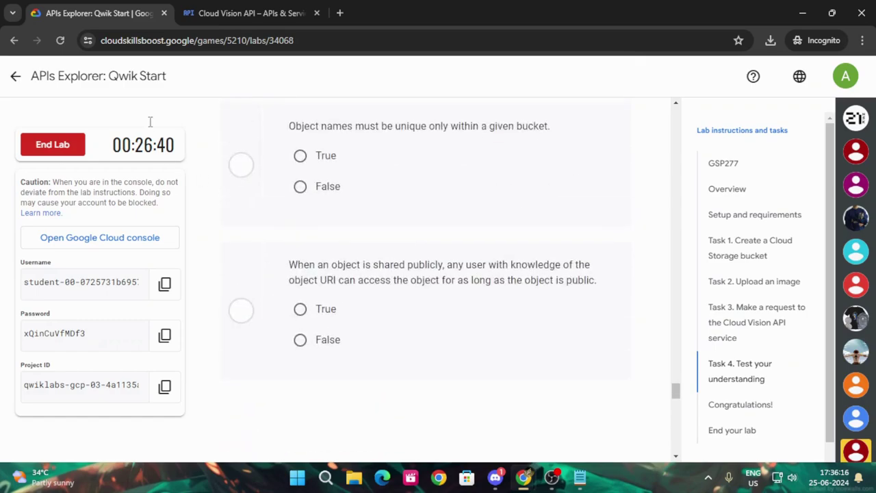
scroll(295, 233, up, 4)
End the APIs Explorer: Qwik Start lab.
click(65, 141)
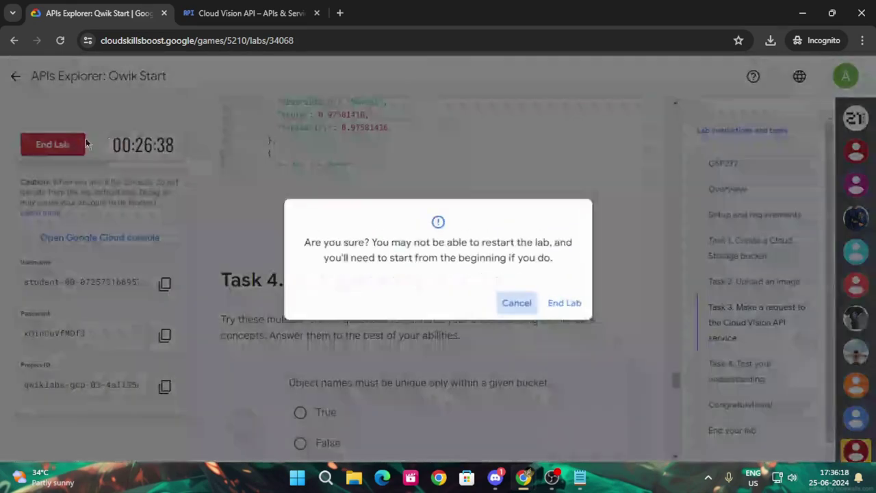